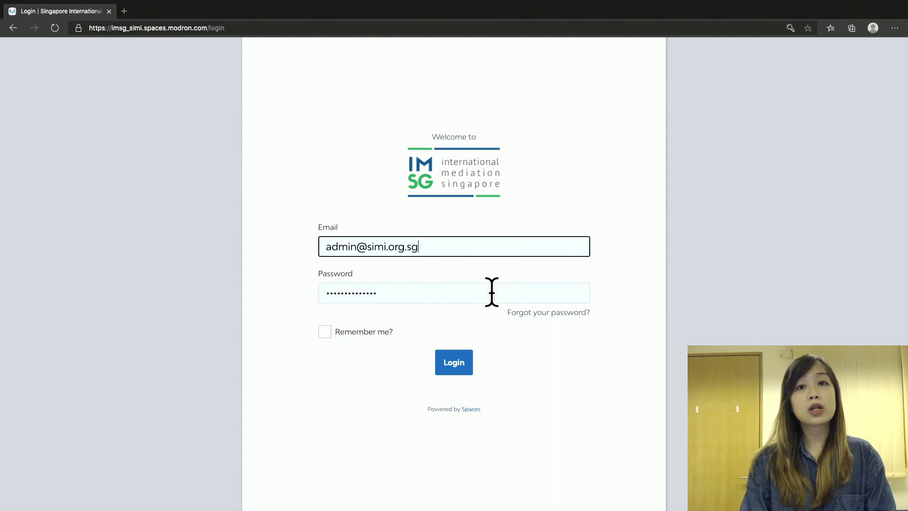
Log in with the prefilled account details and open the Practice Spaces case
{"action": "left_click", "coordinate": [459, 369]}
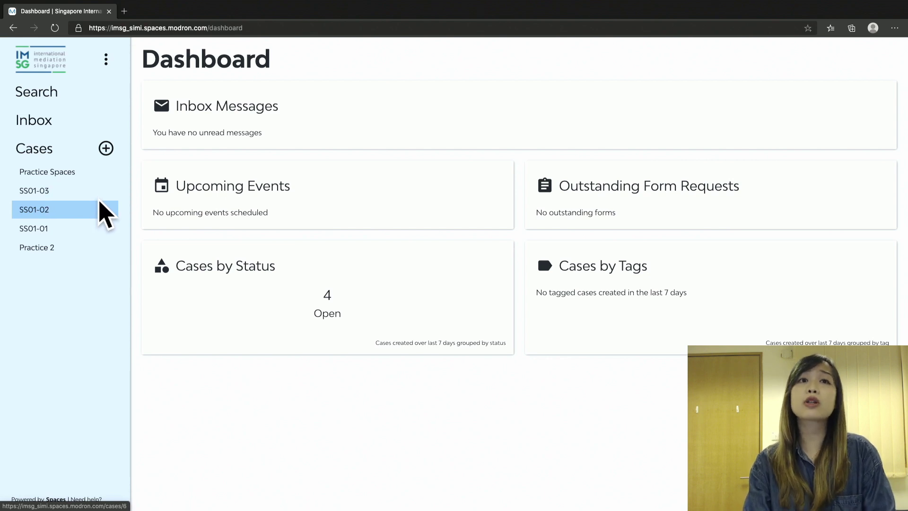
{"action": "left_click", "coordinate": [93, 176]}
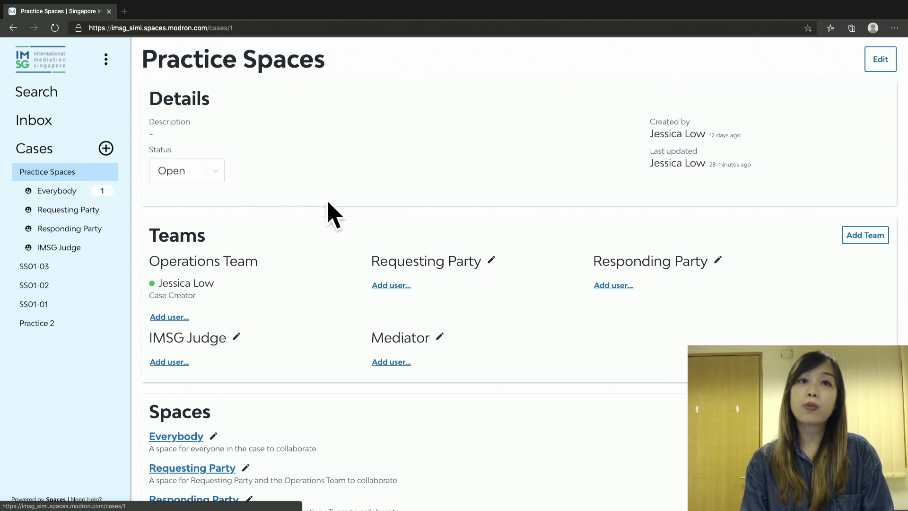
Examine the Practice Spaces case page, including its details, teams, spaces, files, issues and resolutions
{"action": "scroll", "coordinate": [334, 215], "scroll_direction": "down", "scroll_amount": 1}
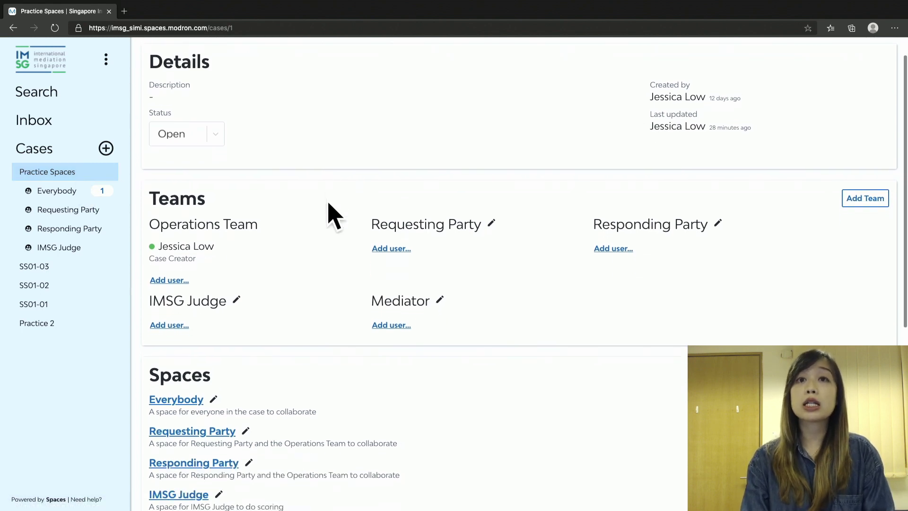
{"action": "scroll", "coordinate": [332, 212], "scroll_direction": "up", "scroll_amount": 1}
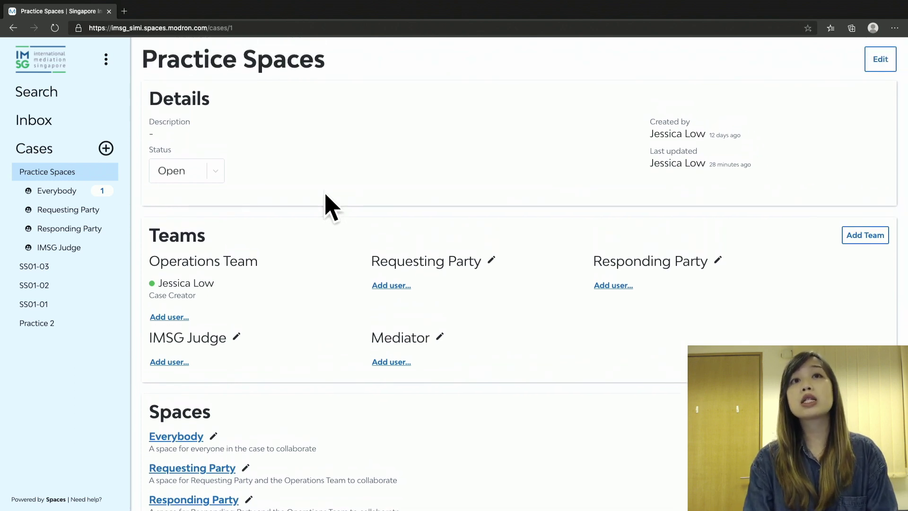
{"action": "scroll", "coordinate": [303, 224], "scroll_direction": "down", "scroll_amount": 2}
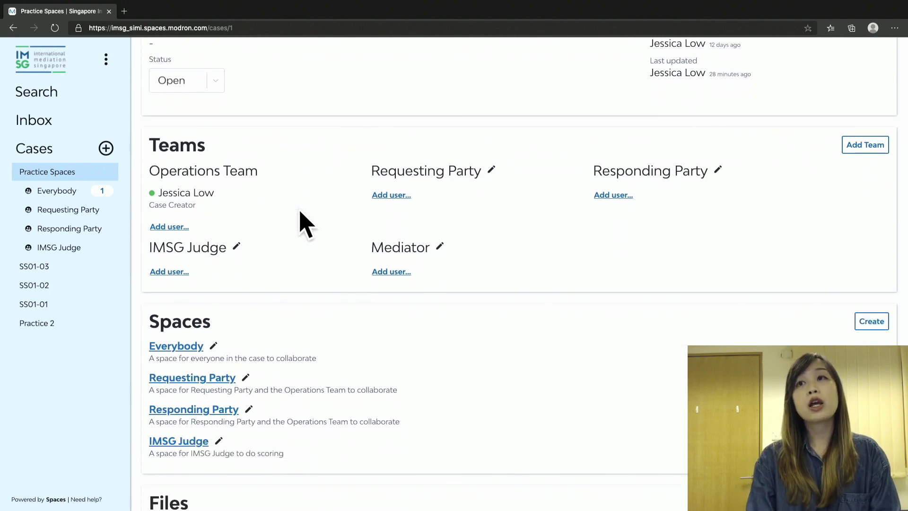
{"action": "scroll", "coordinate": [307, 224], "scroll_direction": "down", "scroll_amount": 1}
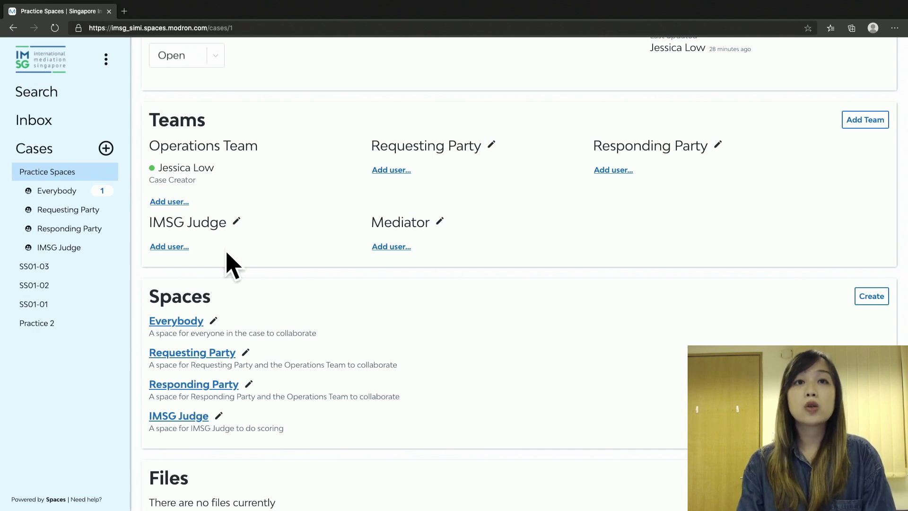
{"action": "scroll", "coordinate": [229, 264], "scroll_direction": "down", "scroll_amount": 1}
{"action": "scroll", "coordinate": [267, 275], "scroll_direction": "down", "scroll_amount": 1}
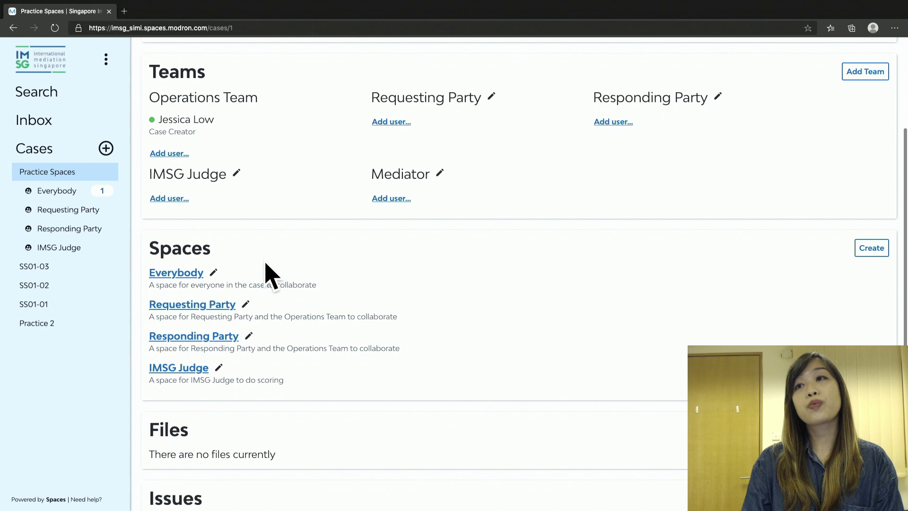
{"action": "scroll", "coordinate": [328, 312], "scroll_direction": "down", "scroll_amount": 1}
{"action": "scroll", "coordinate": [328, 312], "scroll_direction": "down", "scroll_amount": 2}
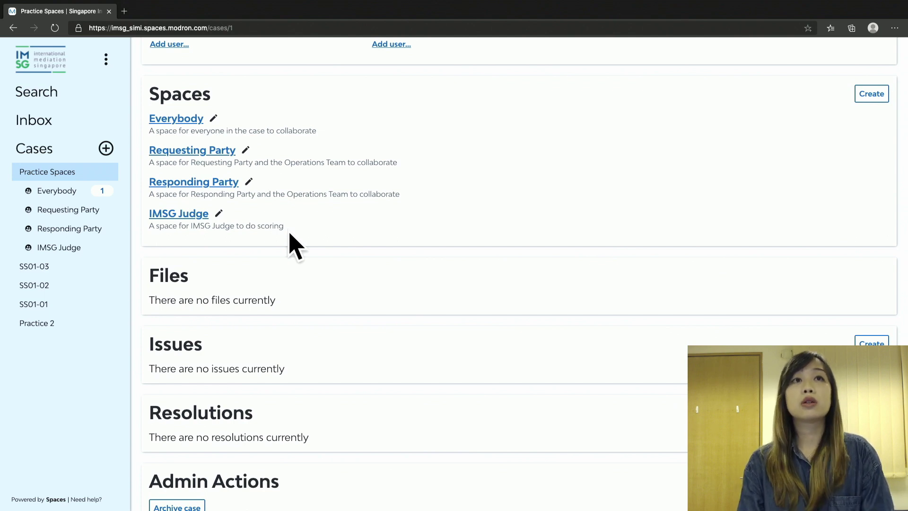
{"action": "scroll", "coordinate": [294, 245], "scroll_direction": "down", "scroll_amount": 1}
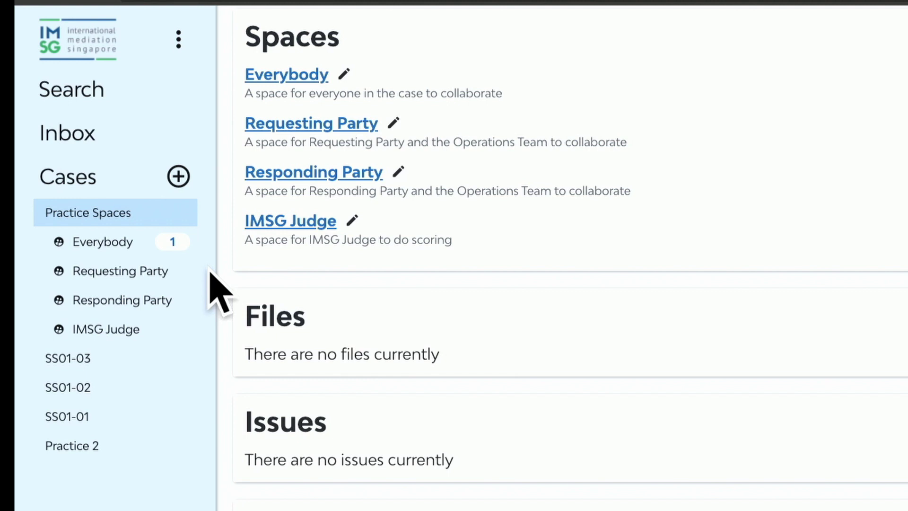
Open the Everybody space of the Practice Spaces case and join its video call
{"action": "left_click", "coordinate": [133, 247]}
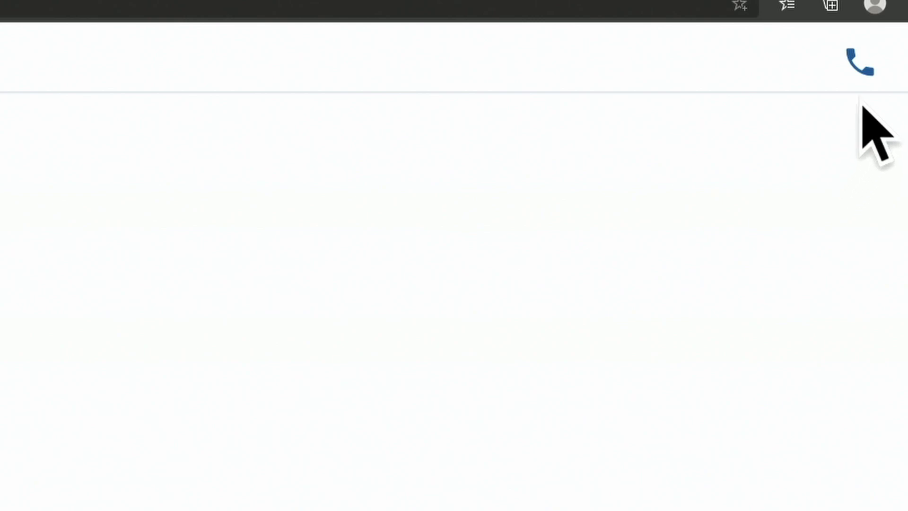
{"action": "left_click", "coordinate": [866, 69]}
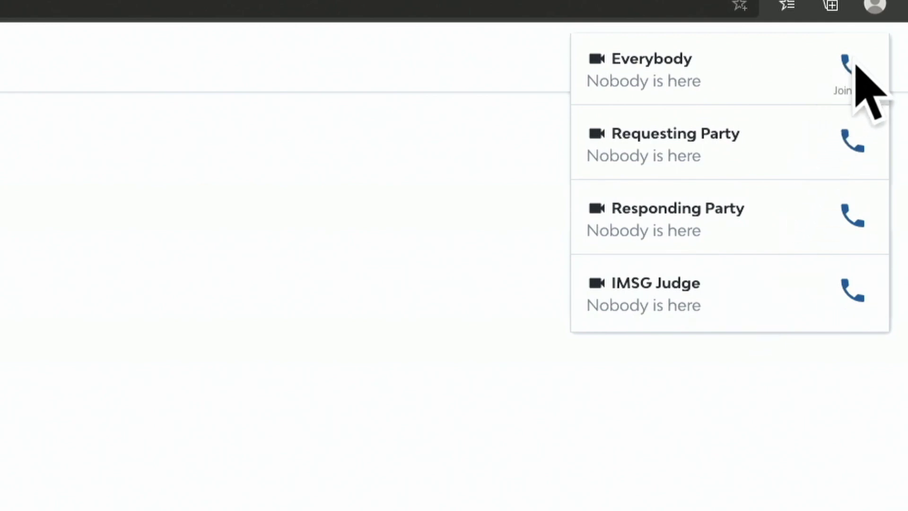
{"action": "left_click", "coordinate": [859, 75]}
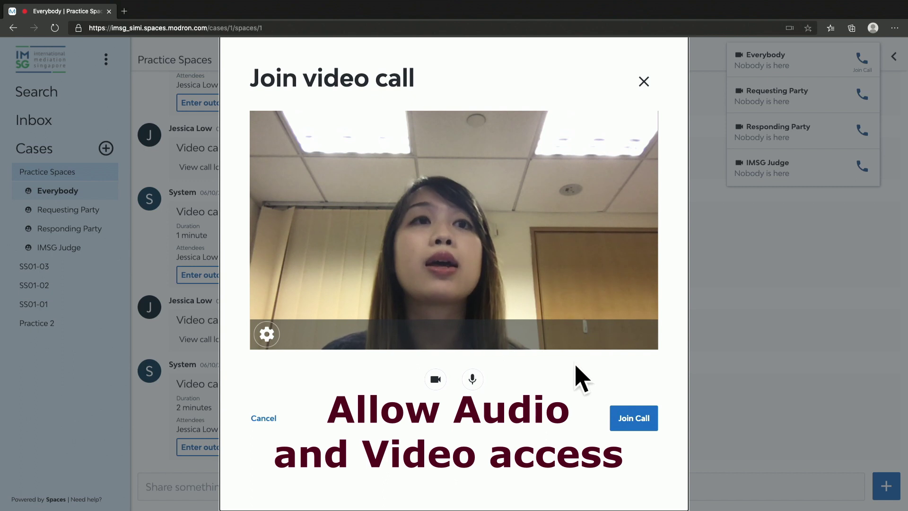
{"action": "left_click", "coordinate": [629, 426]}
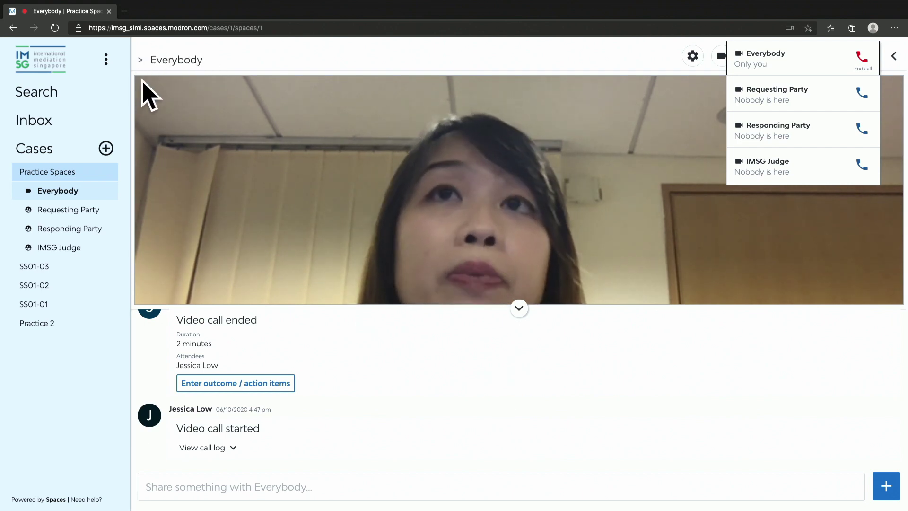
{"action": "left_click", "coordinate": [572, 72]}
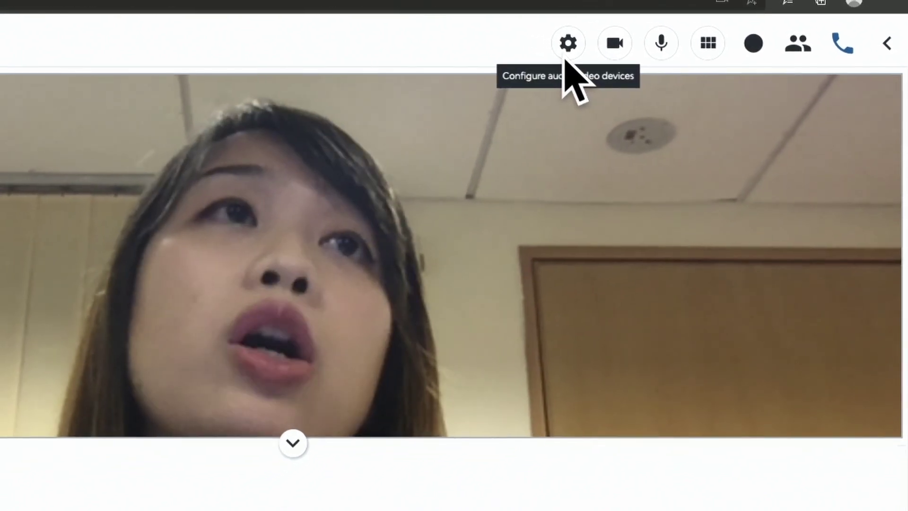
Review the call's camera and microphone choices and update with FaceTime HD Camera (Built-in) and Default - MacBook Pro Microphone (Built-in)
{"action": "left_click", "coordinate": [589, 53]}
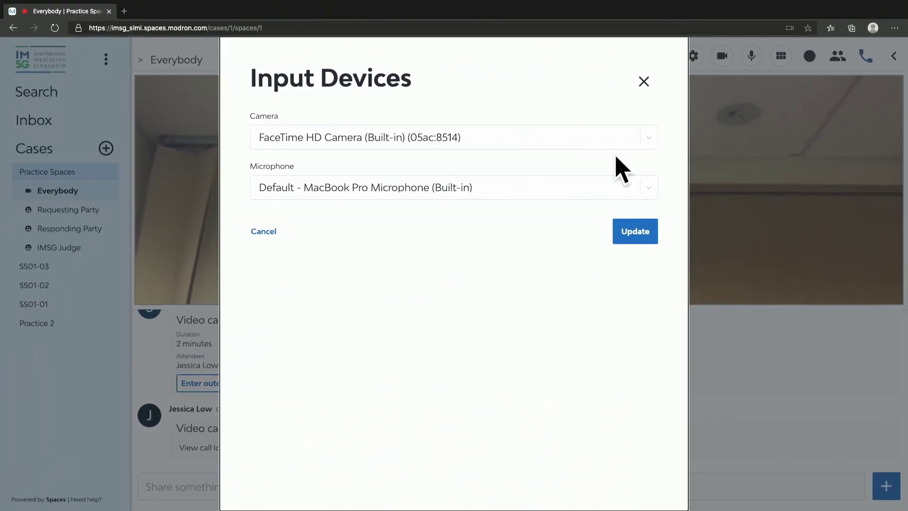
{"action": "left_click", "coordinate": [638, 144]}
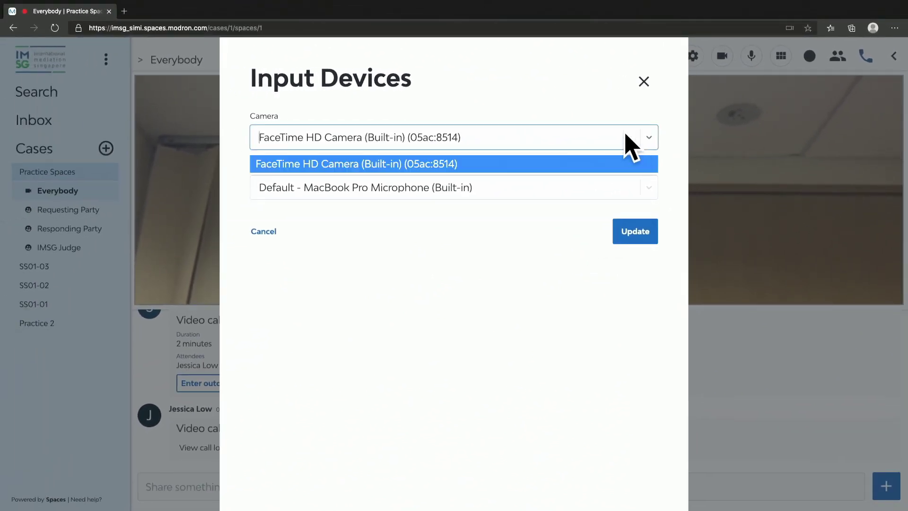
{"action": "left_click", "coordinate": [599, 112]}
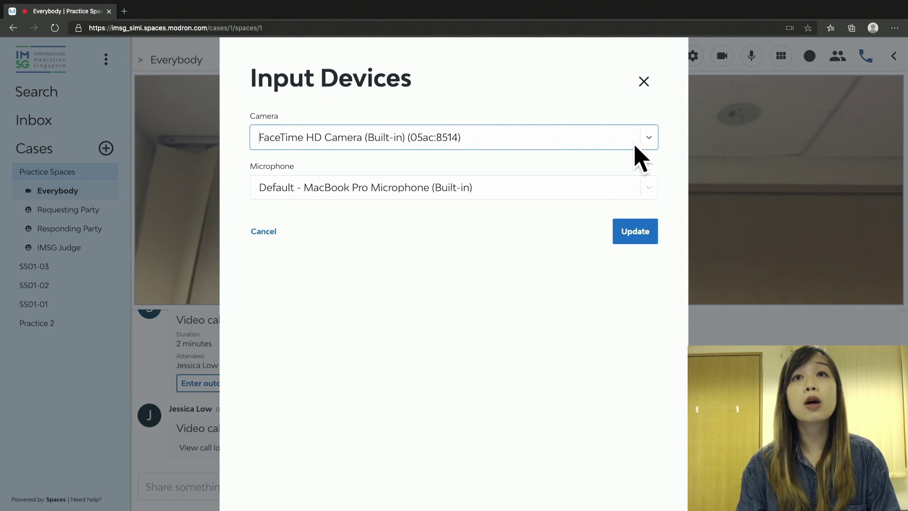
{"action": "left_click", "coordinate": [607, 190]}
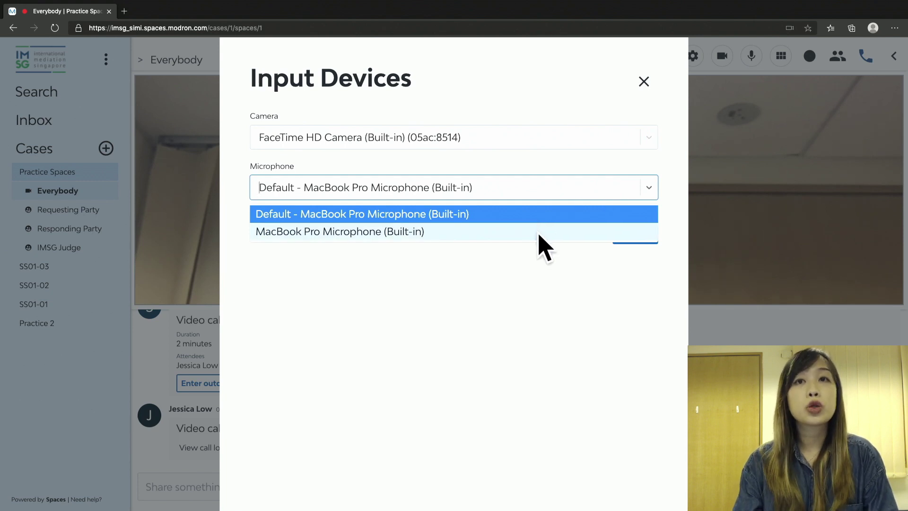
{"action": "left_click", "coordinate": [520, 291]}
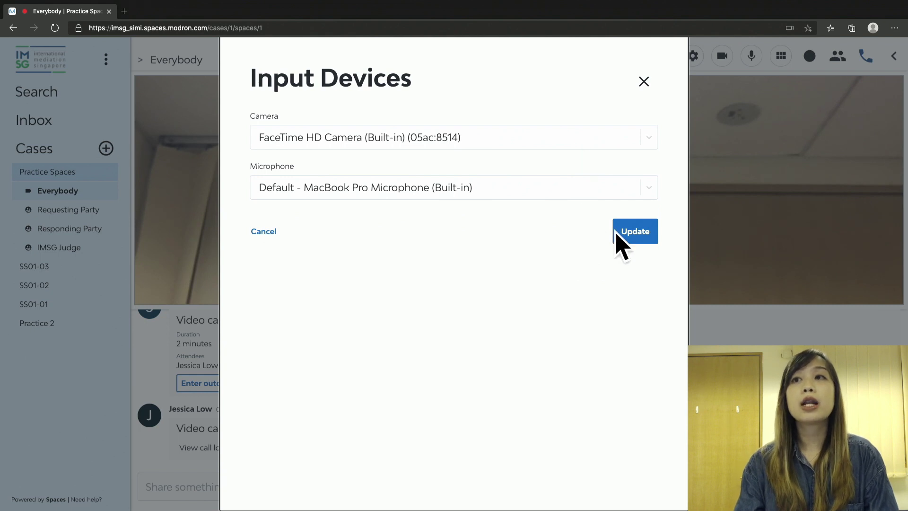
{"action": "left_click", "coordinate": [630, 236]}
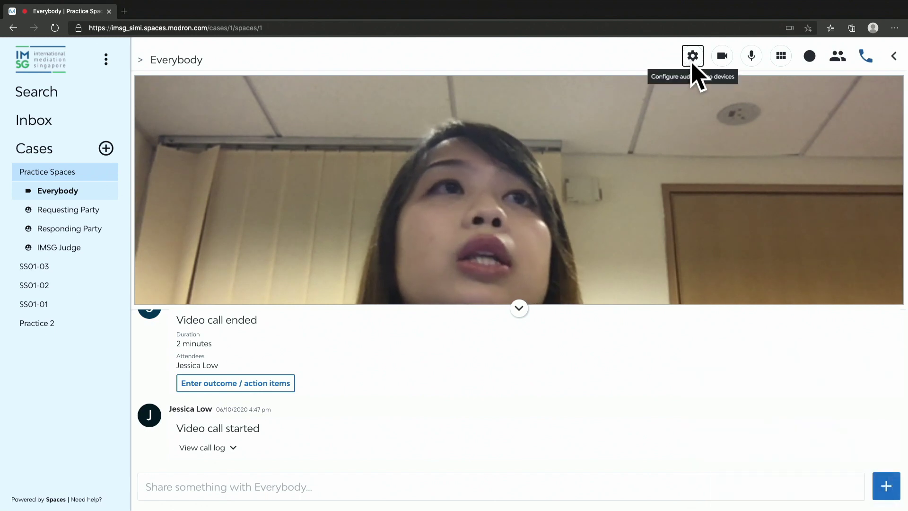
Turn the camera off and back on, and mute and unmute the microphone in the Everybody call
{"action": "left_click", "coordinate": [723, 64]}
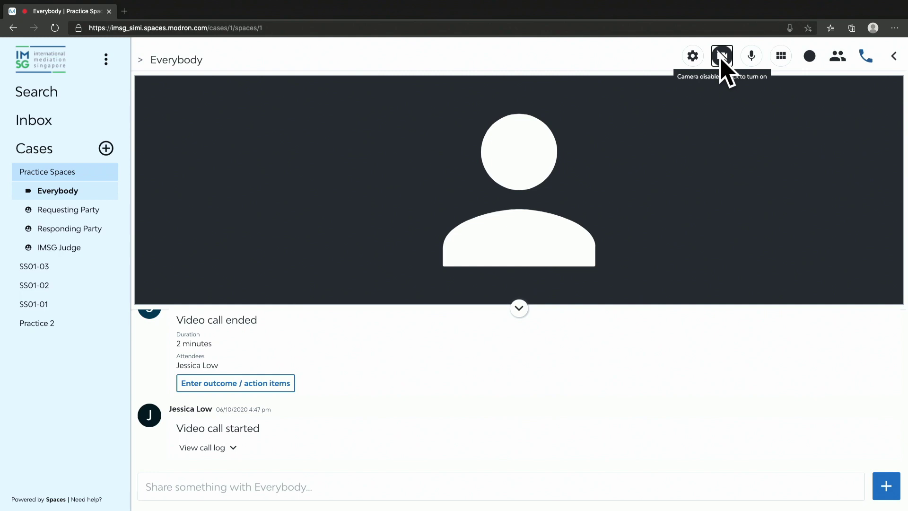
{"action": "left_click", "coordinate": [722, 56]}
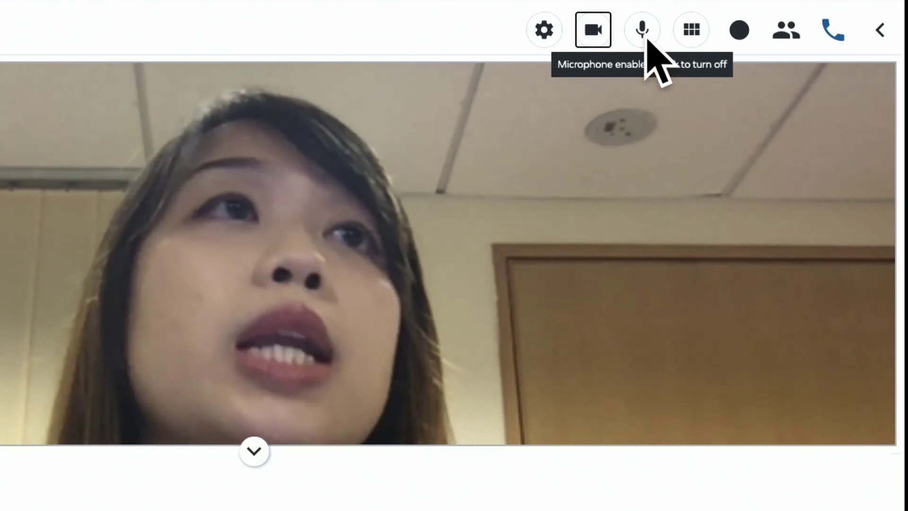
{"action": "left_click", "coordinate": [646, 39]}
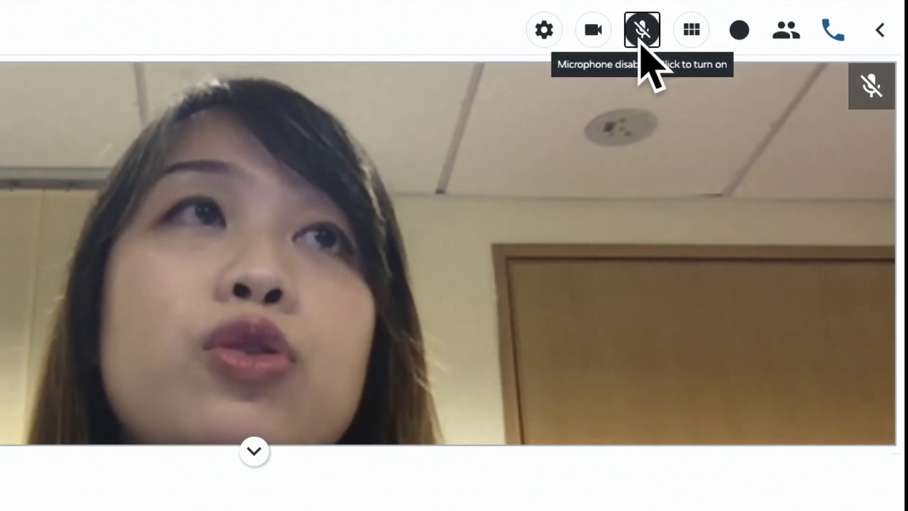
{"action": "left_click", "coordinate": [642, 33]}
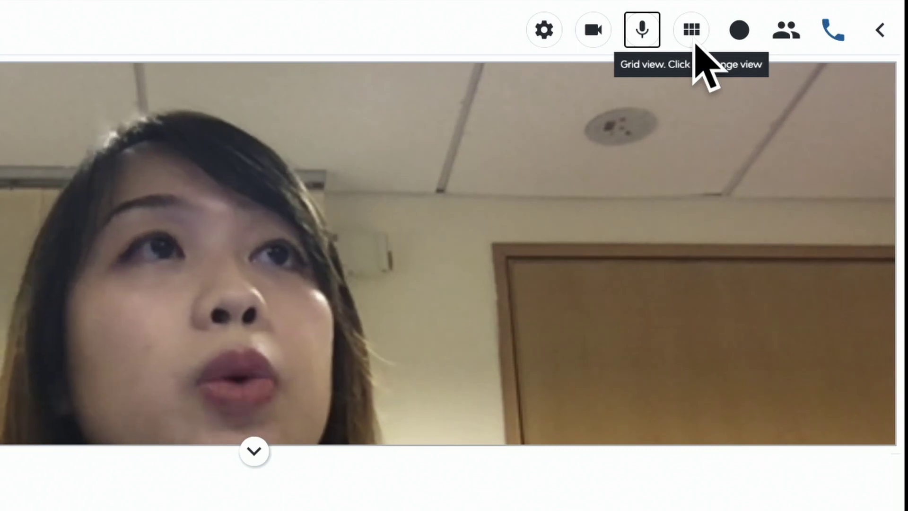
Cycle the call's video layout through the side-by-side and floating views back to grid view
{"action": "left_click", "coordinate": [693, 41]}
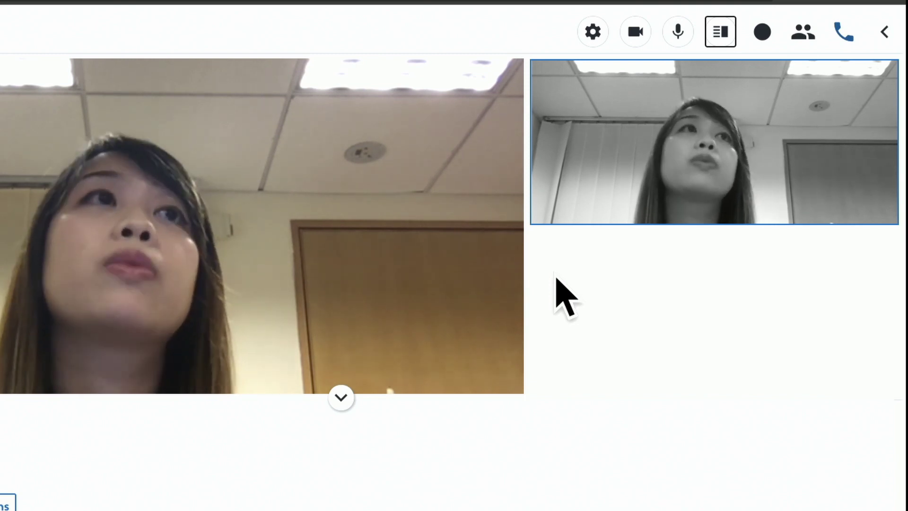
{"action": "left_click", "coordinate": [718, 40]}
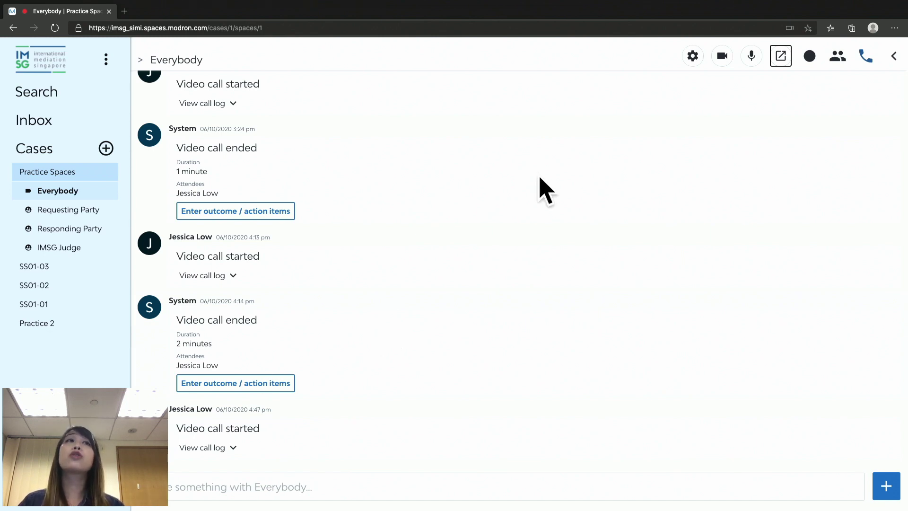
{"action": "left_click", "coordinate": [778, 58]}
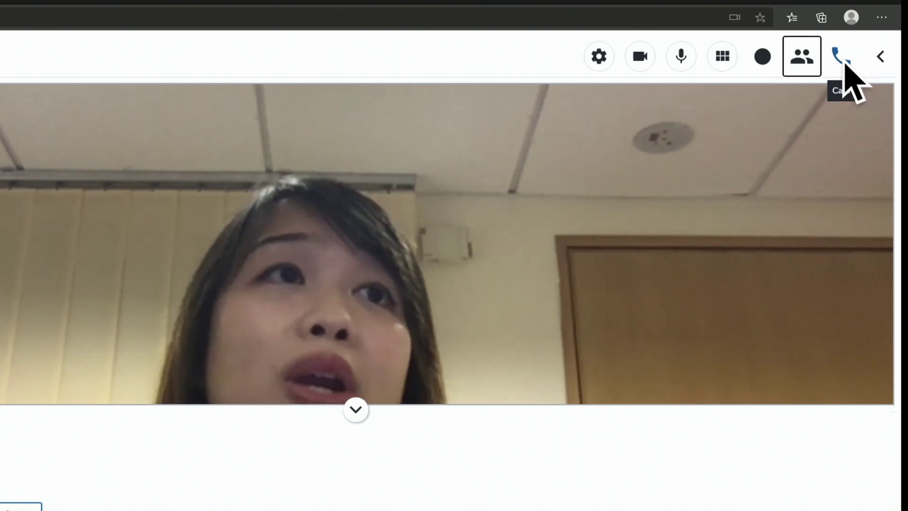
View the list of calls for the case's spaces, then close it
{"action": "left_click", "coordinate": [844, 63]}
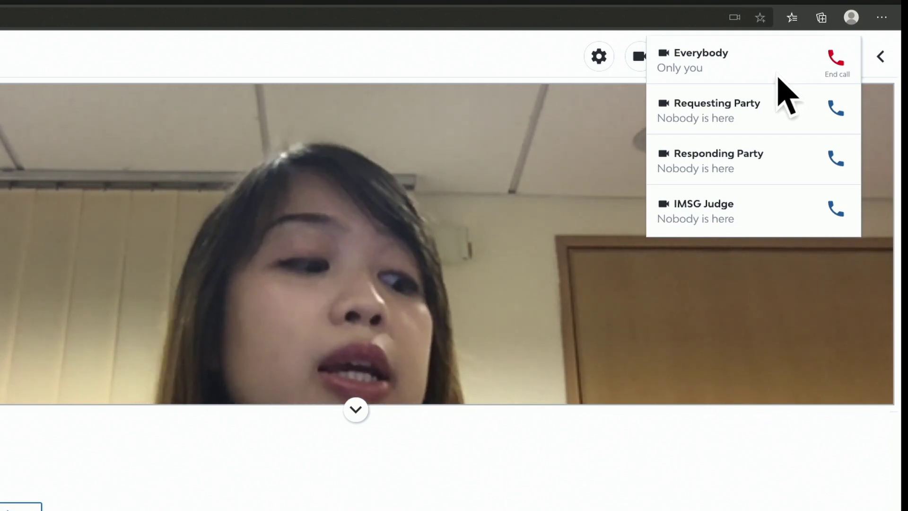
{"action": "left_click", "coordinate": [505, 478]}
{"action": "scroll", "coordinate": [504, 477], "scroll_direction": "down", "scroll_amount": 2}
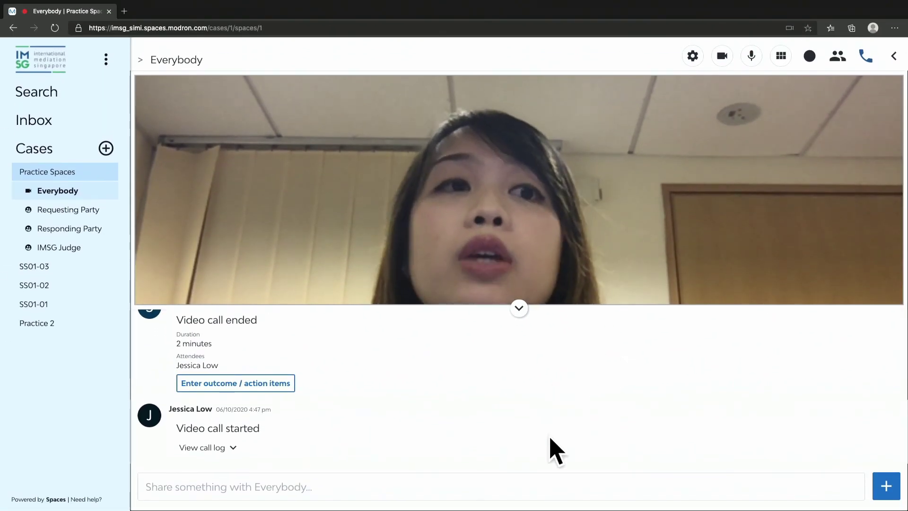
Send the chat message "hello" to the Everybody space and open the additional sharing options
{"action": "left_click", "coordinate": [603, 485]}
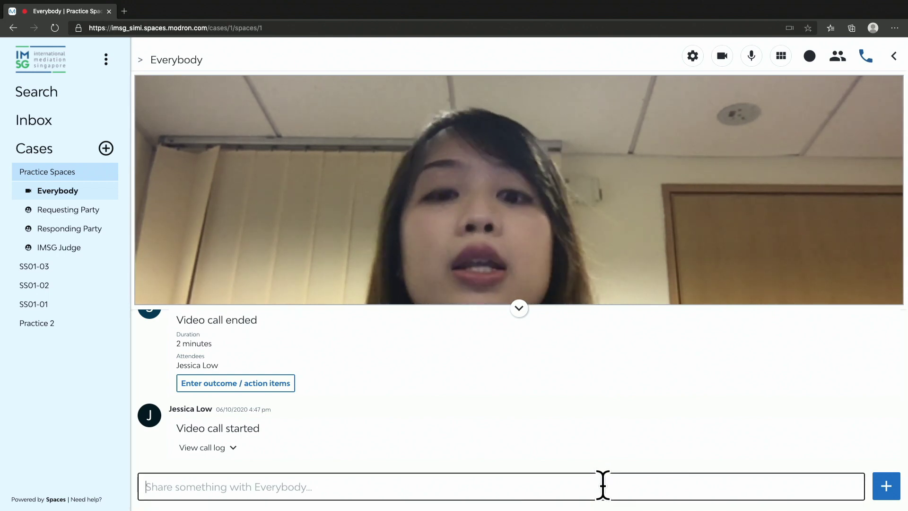
{"action": "type", "text": "hello"}
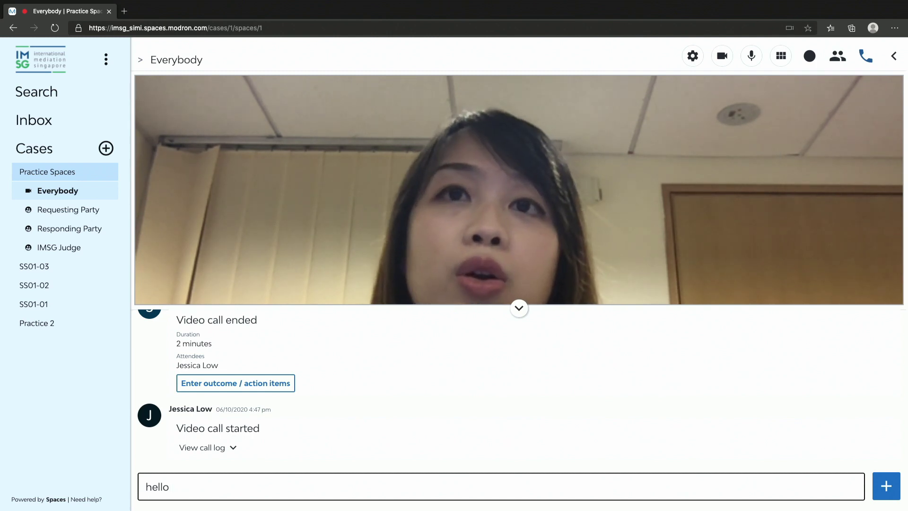
{"action": "key", "text": "Return"}
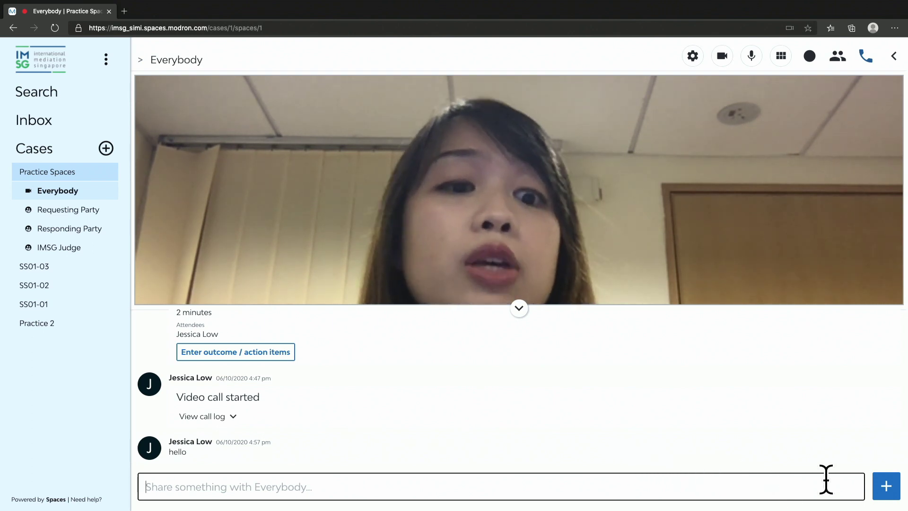
{"action": "left_click", "coordinate": [889, 490]}
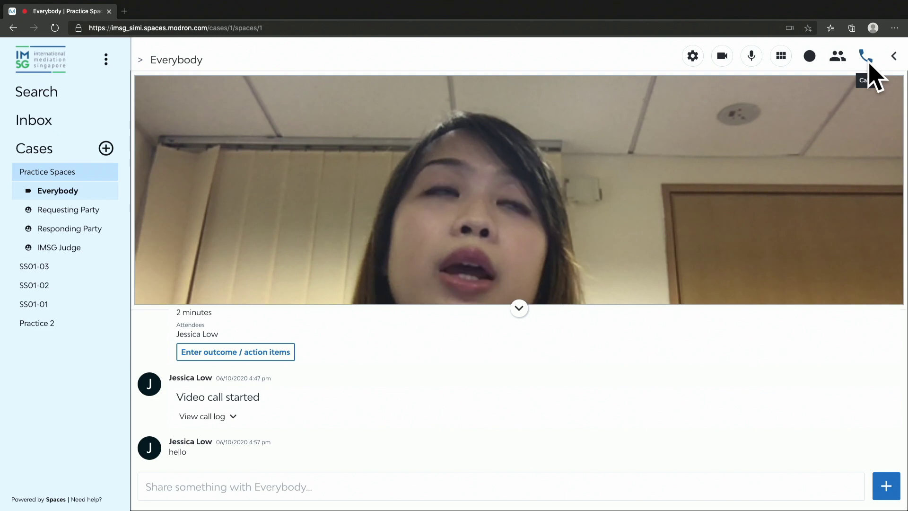
Switch the video call from the Everybody space to the Requesting Party space
{"action": "left_click", "coordinate": [869, 61]}
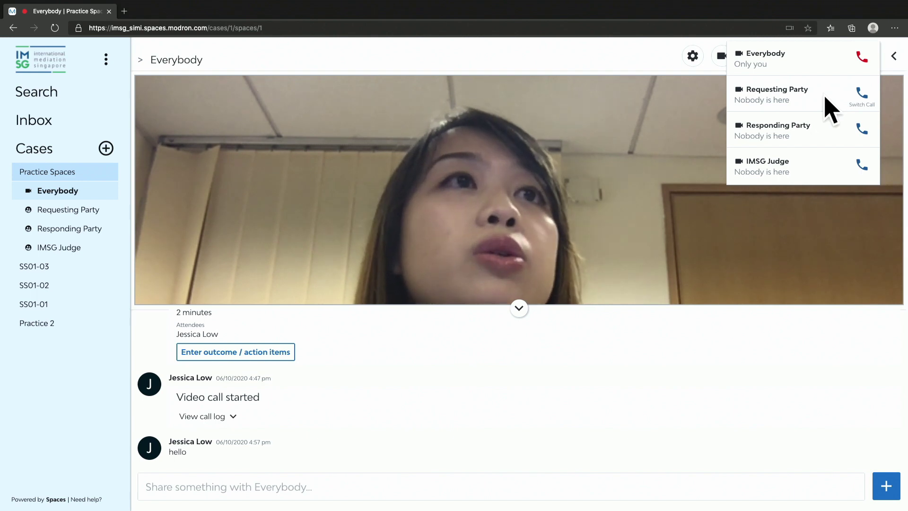
{"action": "left_click", "coordinate": [864, 98]}
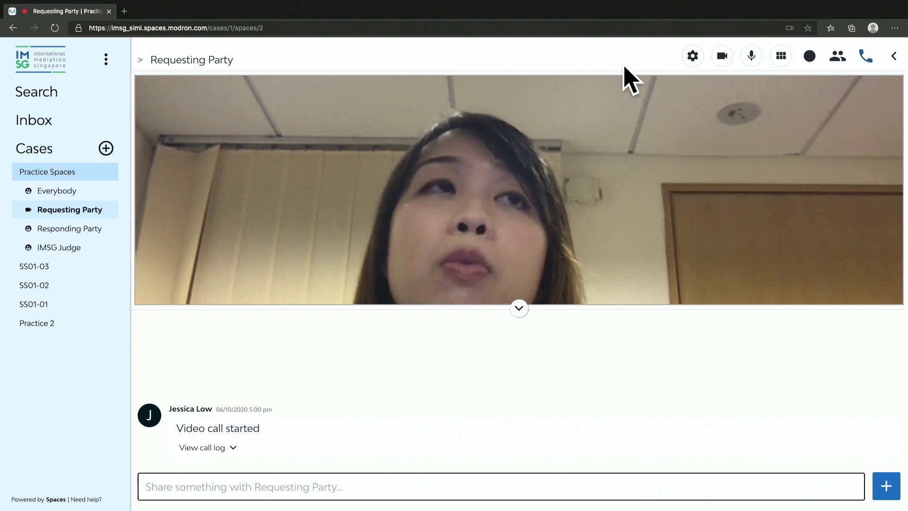
Switch the video call from the Requesting Party space back to the Everybody space
{"action": "left_click", "coordinate": [635, 478]}
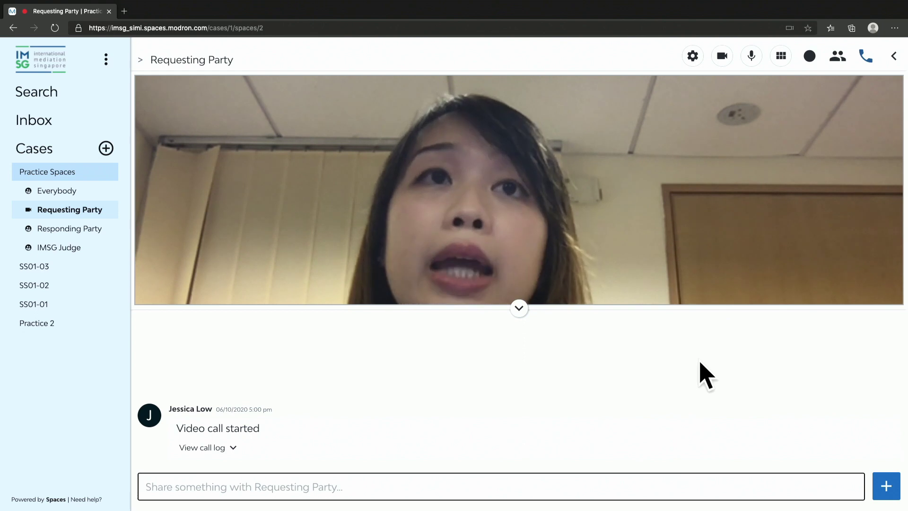
{"action": "left_click", "coordinate": [870, 64]}
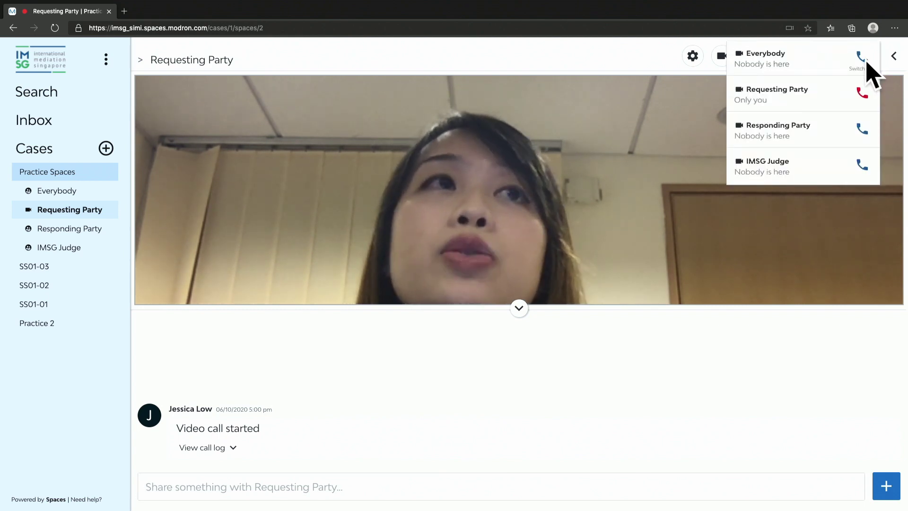
{"action": "left_click", "coordinate": [868, 63]}
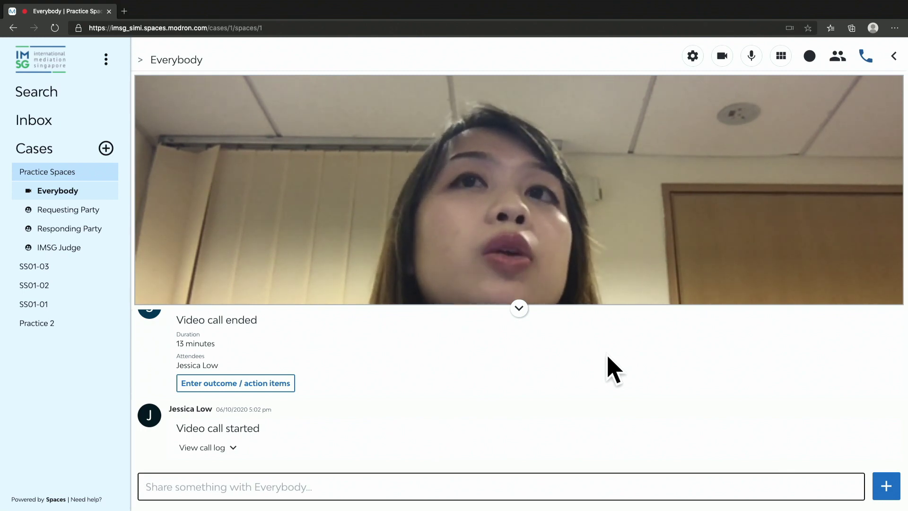
End the video call in the Everybody space and close the list of space calls
{"action": "left_click", "coordinate": [868, 63]}
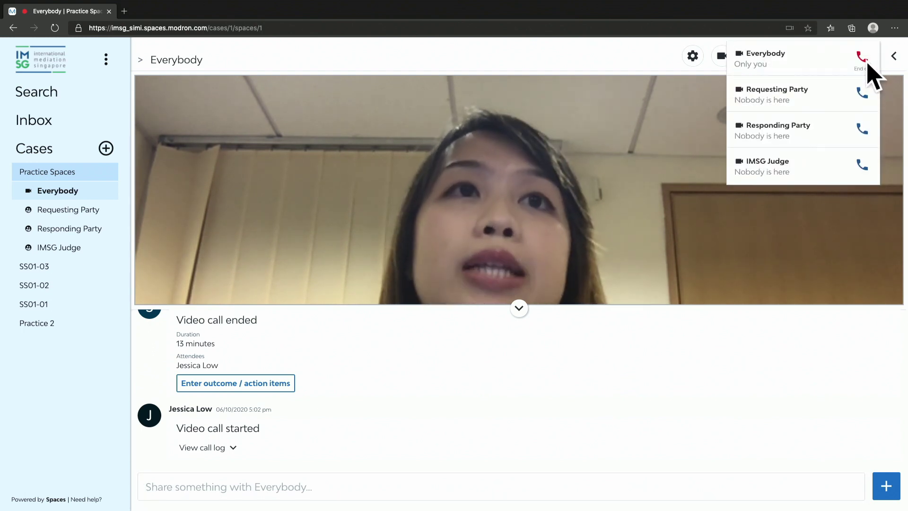
{"action": "left_click", "coordinate": [867, 66]}
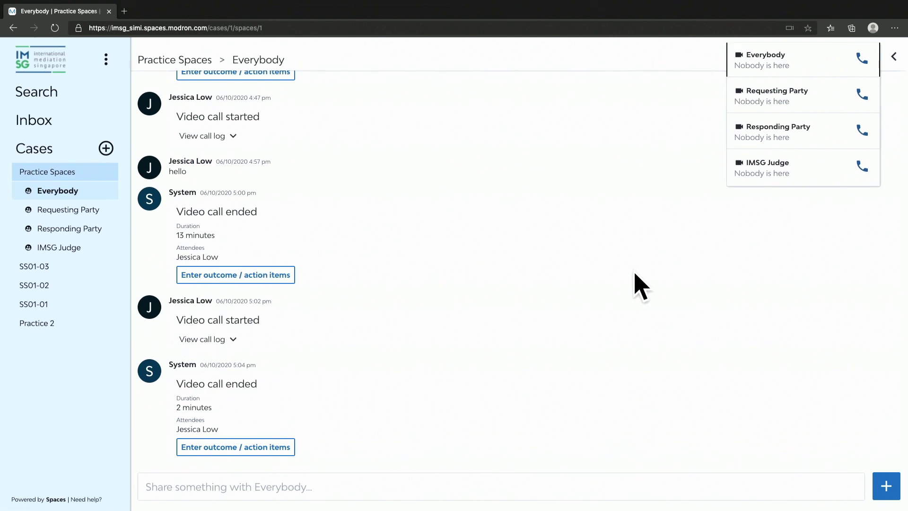
{"action": "left_click", "coordinate": [503, 202]}
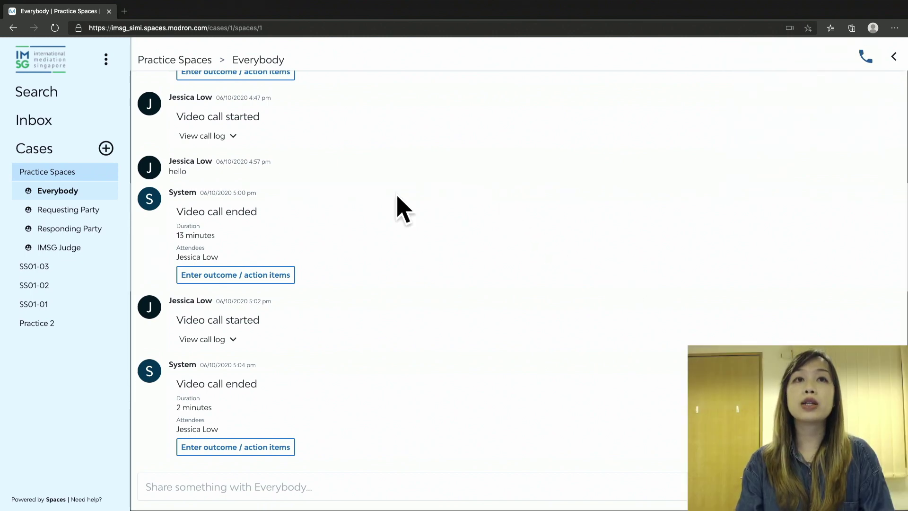